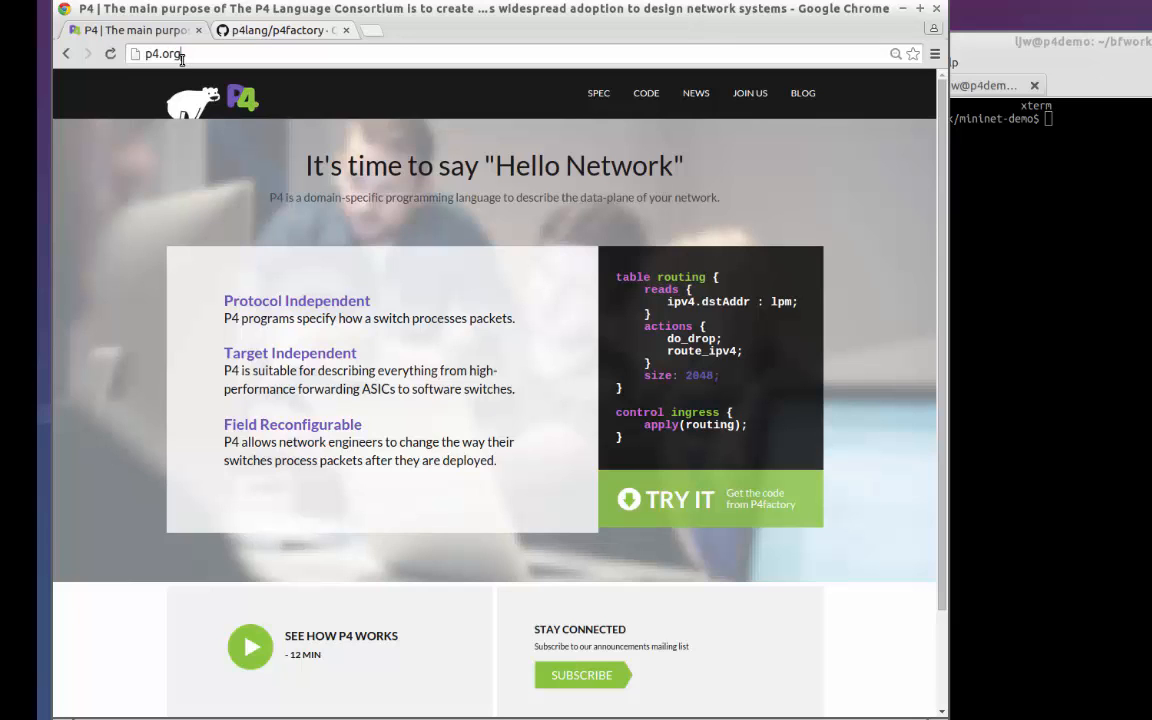
{"action": "left_click", "coordinate": [182, 55]}
{"action": "key", "text": "BackSpace"}
{"action": "key", "text": "BackSpace"}
{"action": "key", "text": "BackSpace"}
{"action": "key", "text": "BackSpace"}
{"action": "key", "text": "BackSpace"}
{"action": "type", "text": "www.p4.opr"}
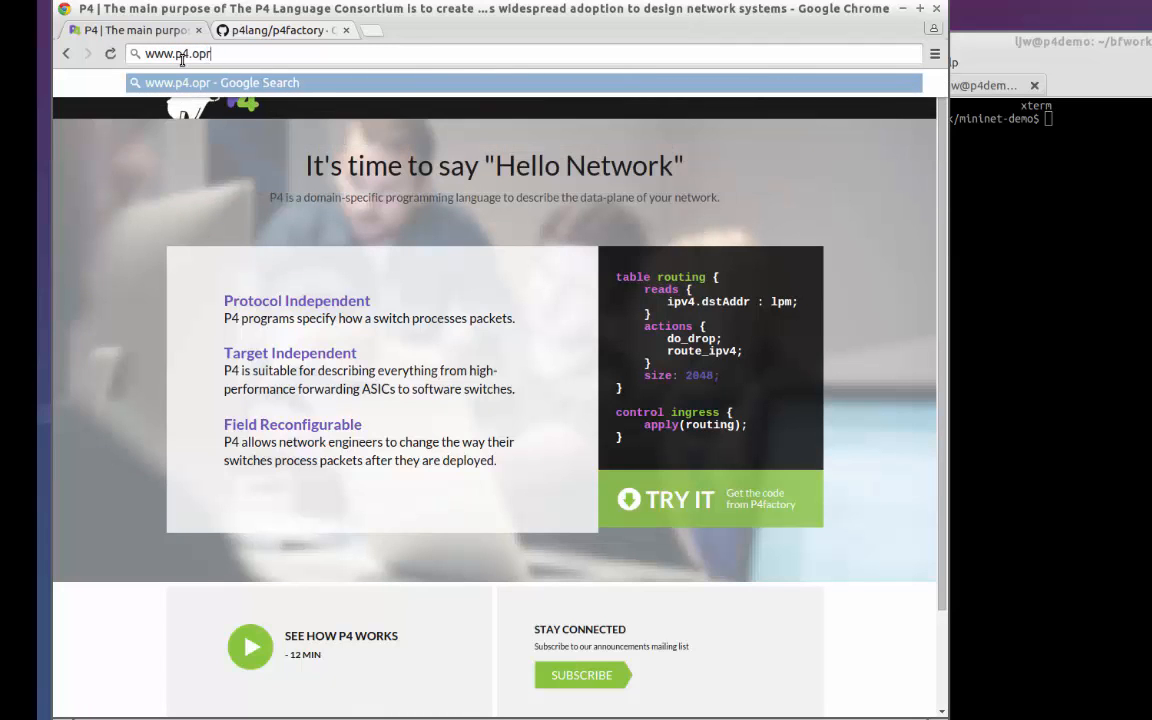
{"action": "key", "text": "BackSpace"}
{"action": "key", "text": "BackSpace"}
{"action": "type", "text": "rg"}
{"action": "key", "text": "Return"}
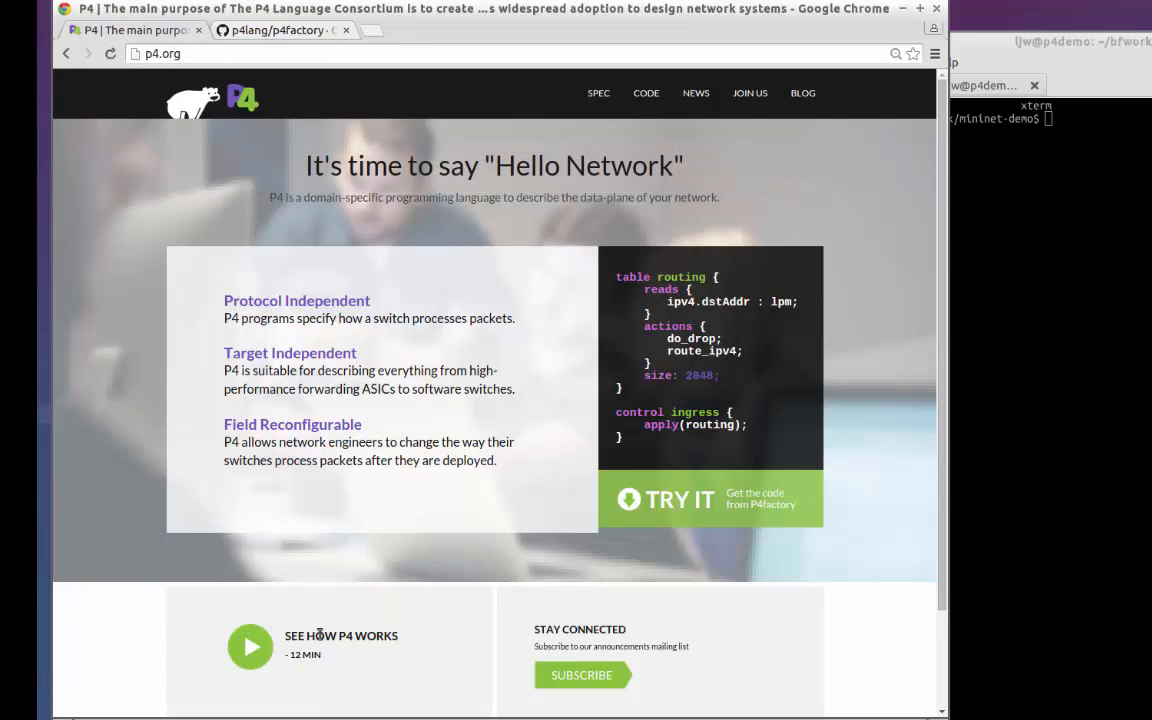
Step: Play and close the How P4 Works video, then go to the SPEC page
{"action": "left_click", "coordinate": [240, 657]}
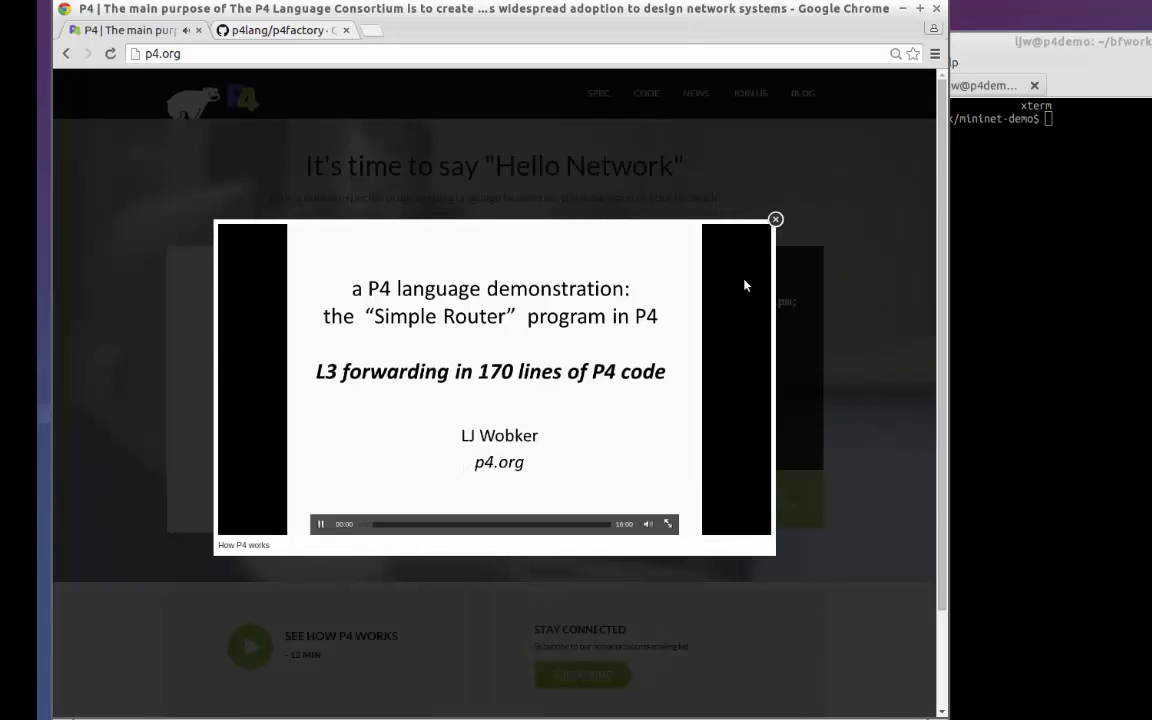
{"action": "left_click", "coordinate": [775, 220]}
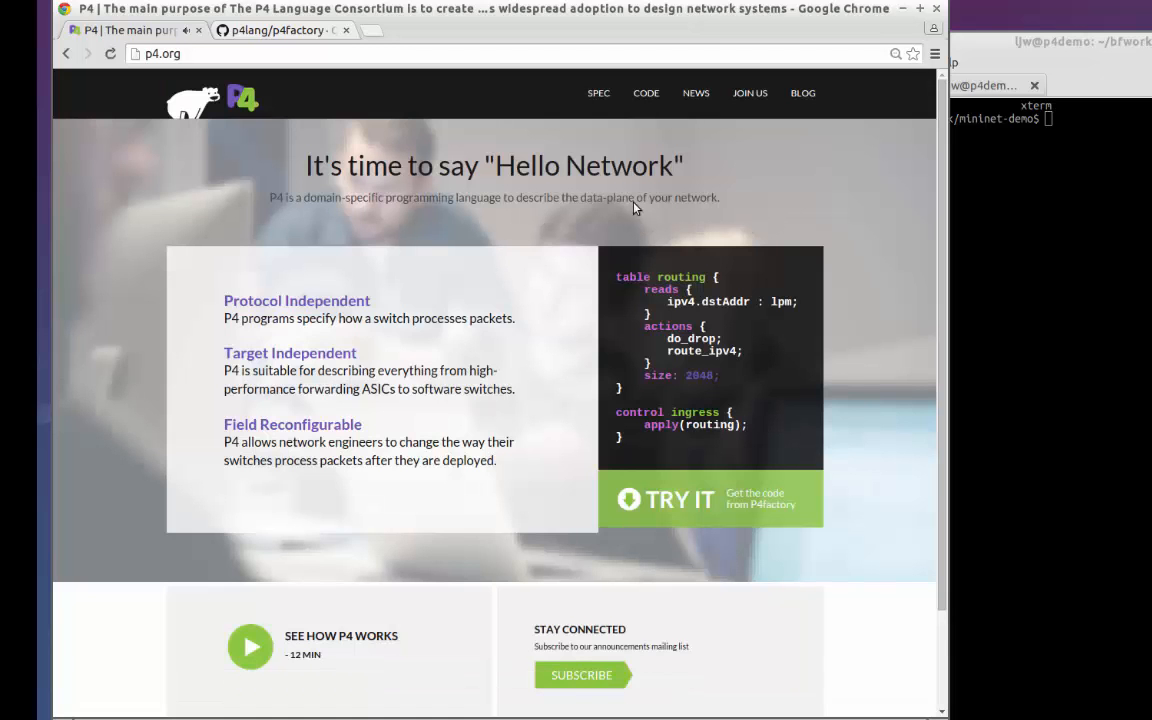
{"action": "left_click", "coordinate": [600, 95]}
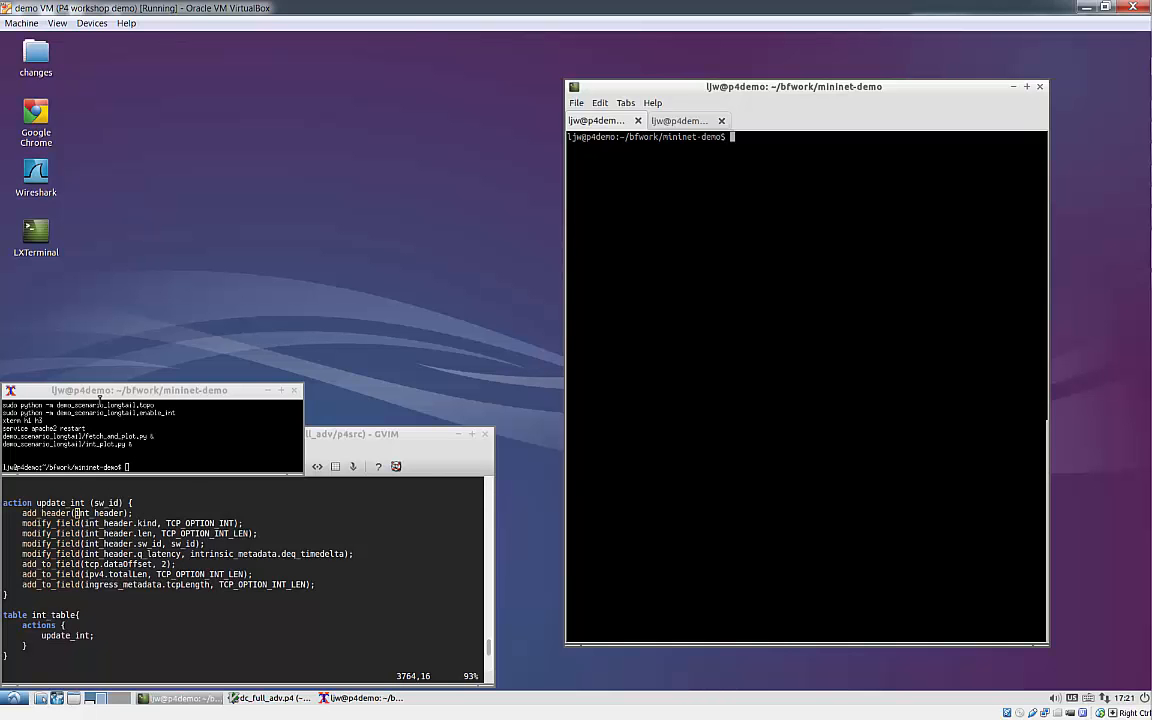
Step: Run 'sudo python -m demo_scenario_longtail.topo' and paste the next demo command in the second terminal tab
{"action": "middle_click", "coordinate": [735, 404]}
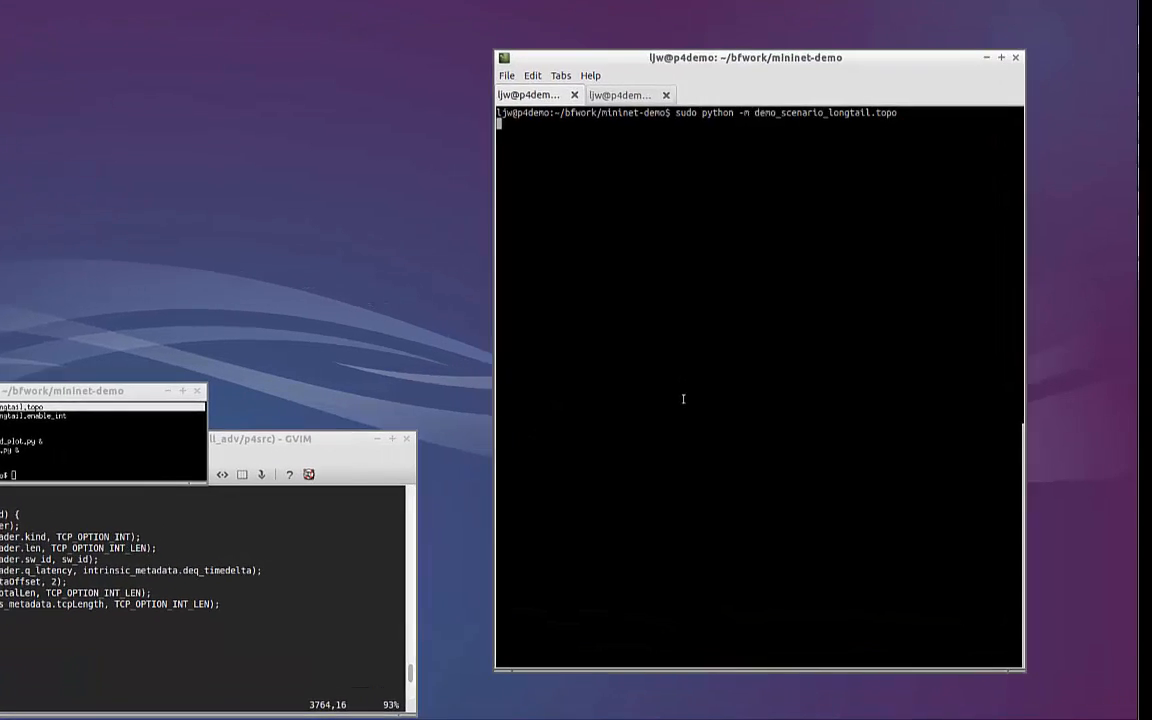
{"action": "left_click", "coordinate": [535, 51]}
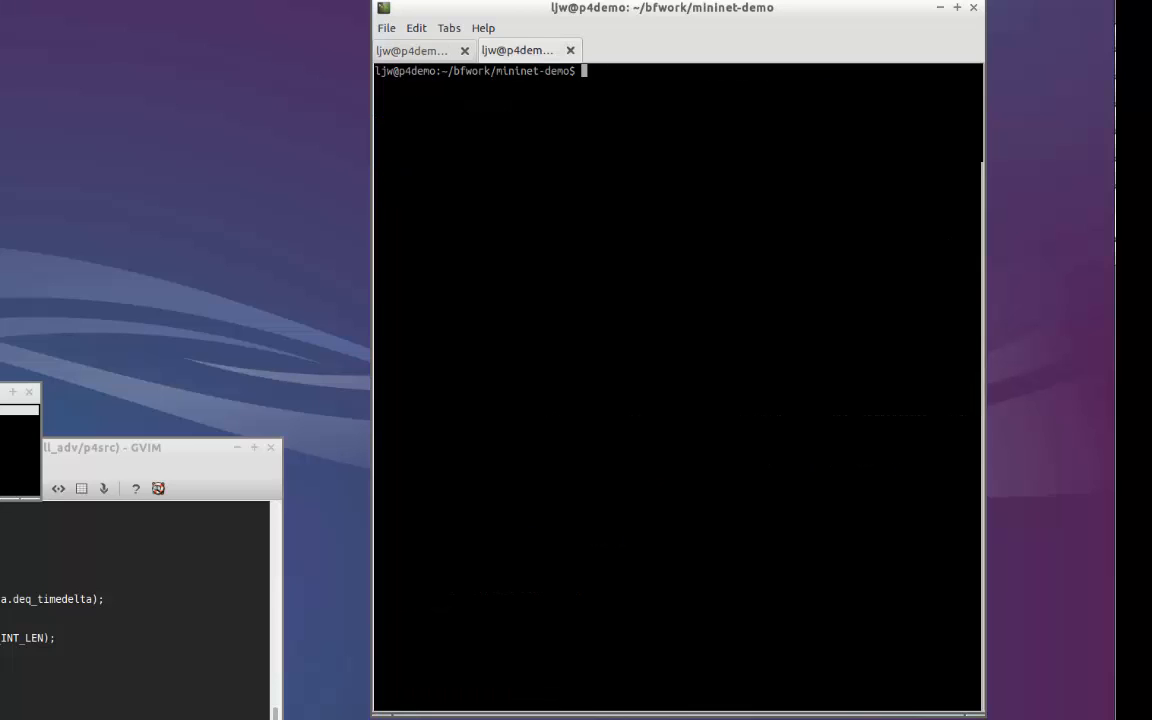
{"action": "middle_click", "coordinate": [478, 113]}
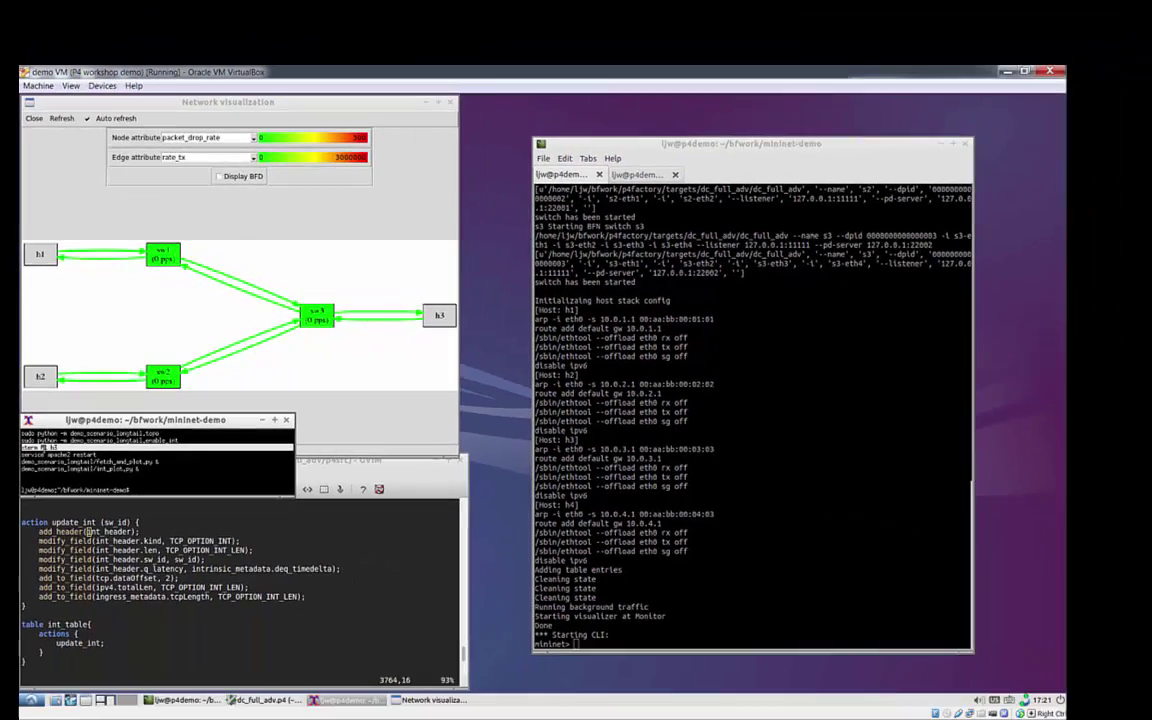
{"action": "type", "text": "xterm h1 h3"}
Step: Run 'xterm h1 h3' and restart apache2 on host h1, then minimize its terminal
{"action": "key", "text": "Return"}
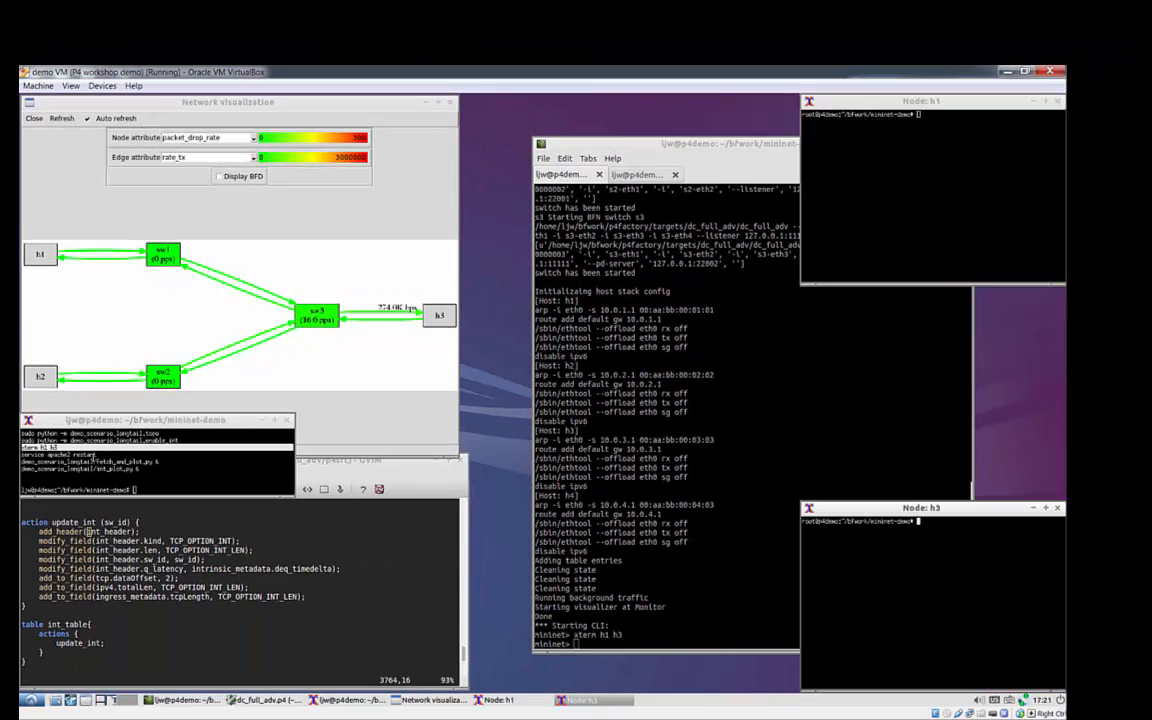
{"action": "triple_click", "coordinate": [60, 455]}
{"action": "middle_click", "coordinate": [937, 204]}
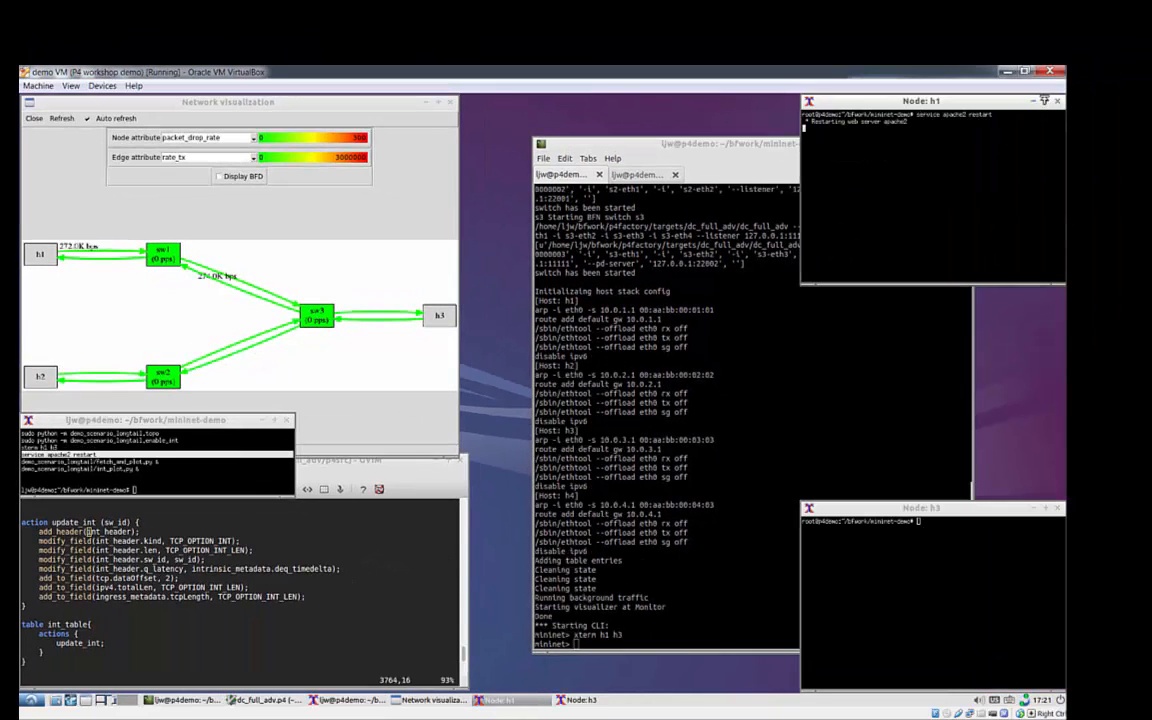
{"action": "left_click", "coordinate": [1033, 101]}
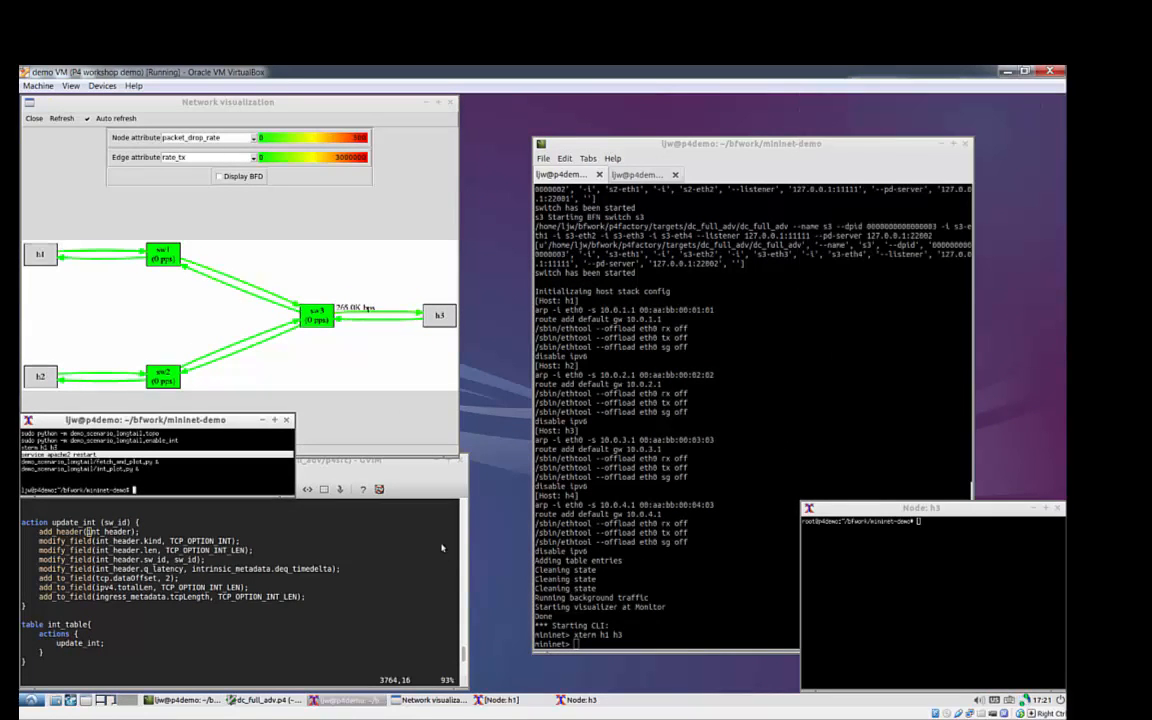
Step: Start fetch_and_plot.py and int_plot.py on host h3
{"action": "triple_click", "coordinate": [121, 462]}
{"action": "left_click_drag", "start_coordinate": [121, 462], "coordinate": [121, 469]}
{"action": "middle_click", "coordinate": [891, 601]}
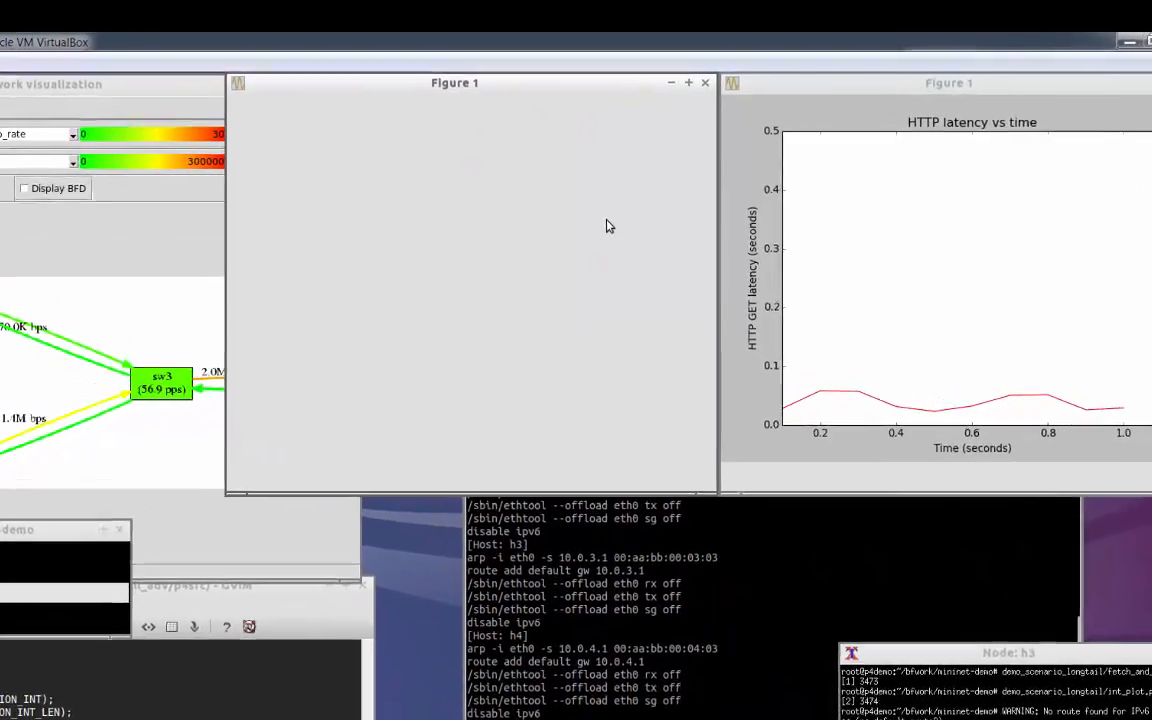
Step: Stack the HTTP latency figure above the in-band latency figure beside the visualizer
{"action": "left_click_drag", "start_coordinate": [489, 85], "coordinate": [630, 533]}
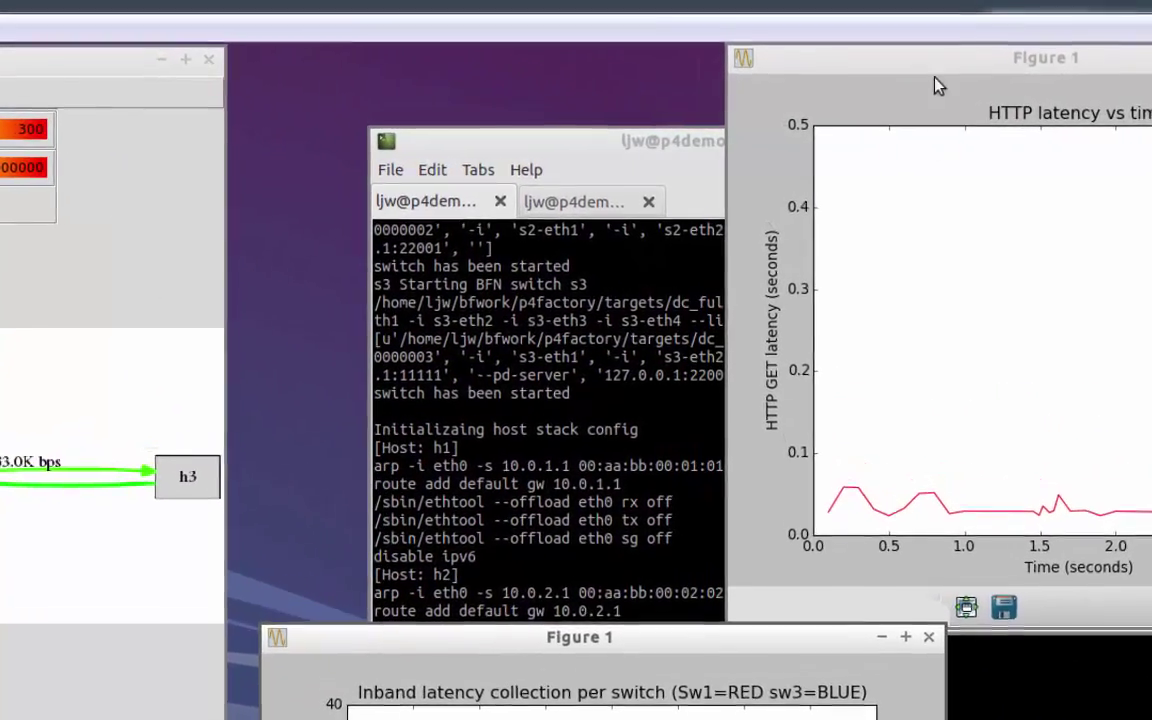
{"action": "left_click_drag", "start_coordinate": [933, 85], "coordinate": [437, 31]}
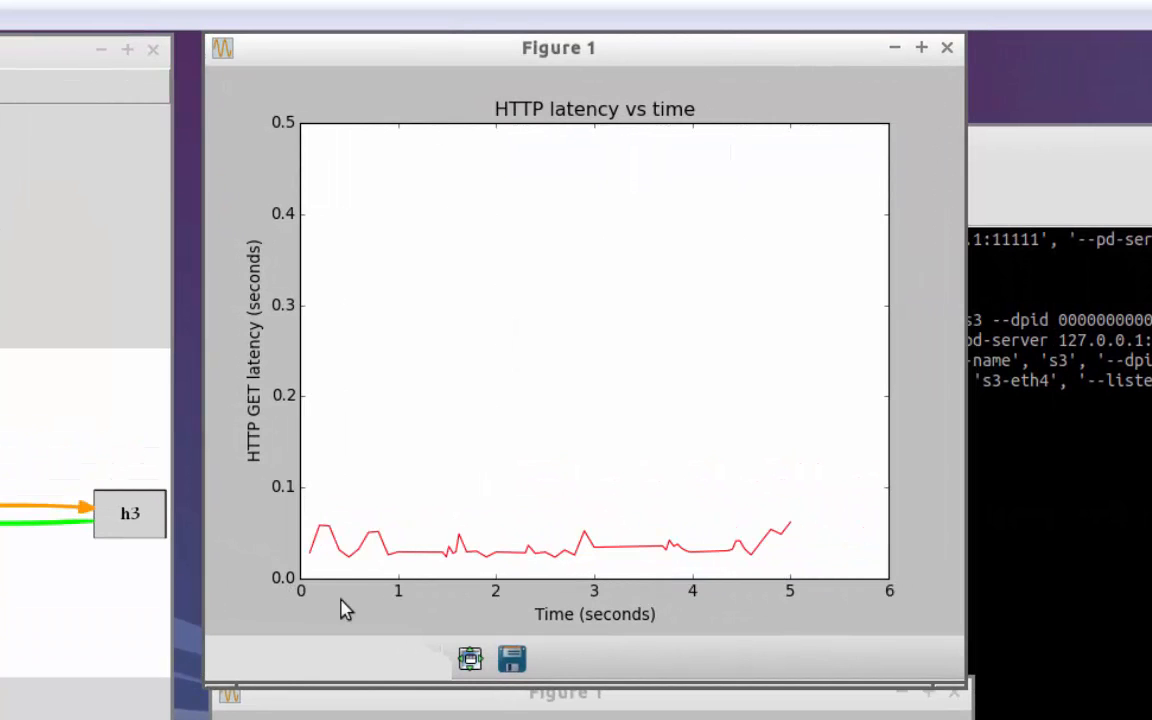